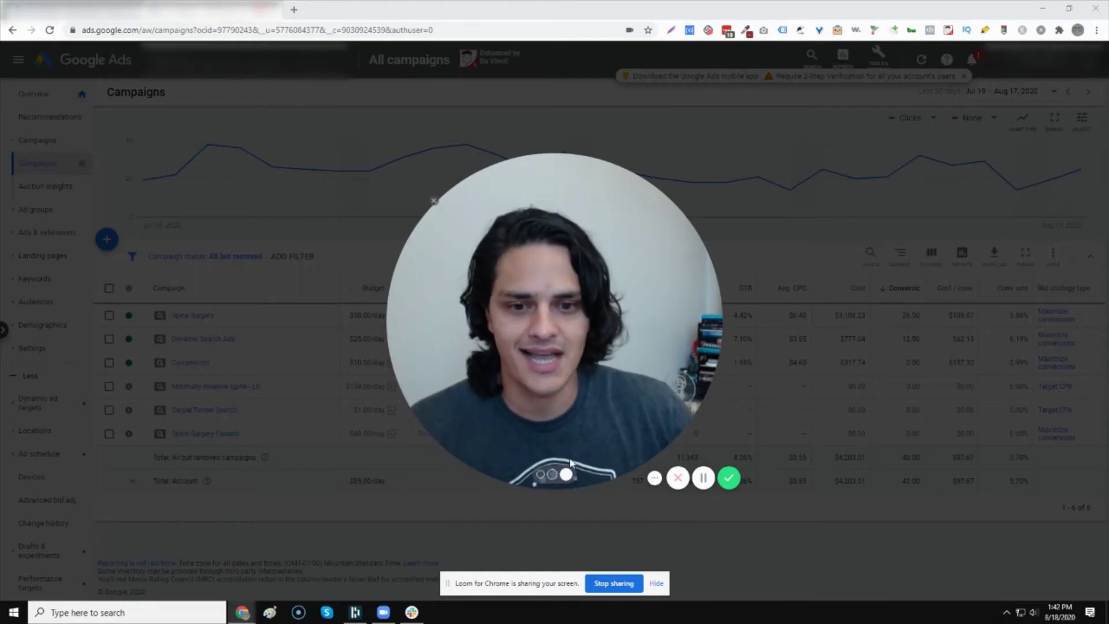
- Segment the Campaigns table by Time > Hour of the day
{"action": "left_click", "coordinate": [552, 475]}
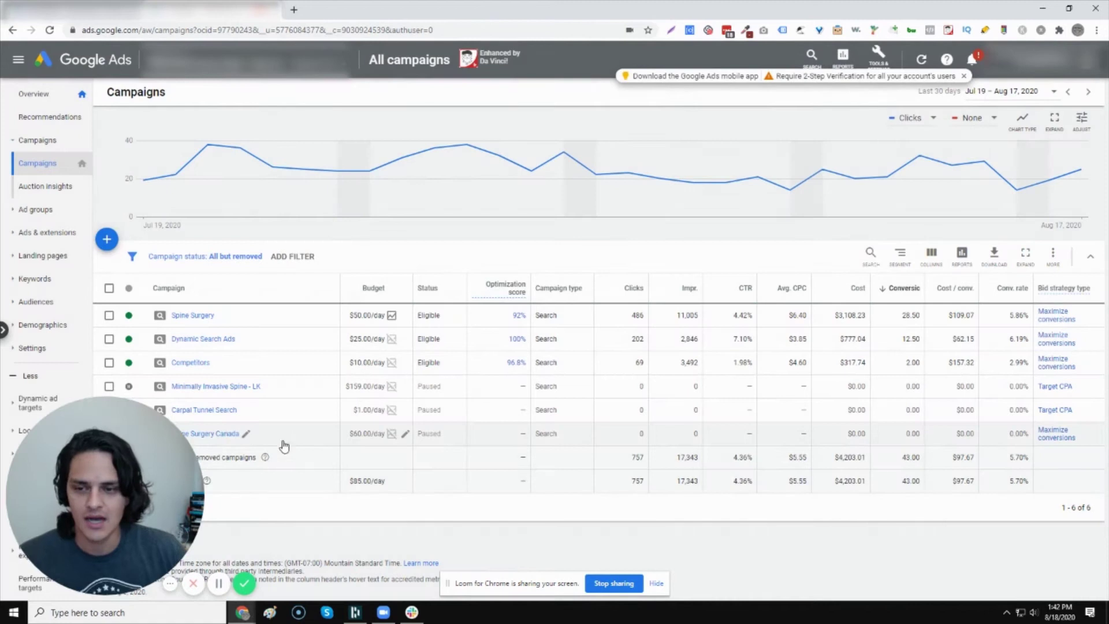
{"action": "mouse_move", "coordinate": [565, 218]}
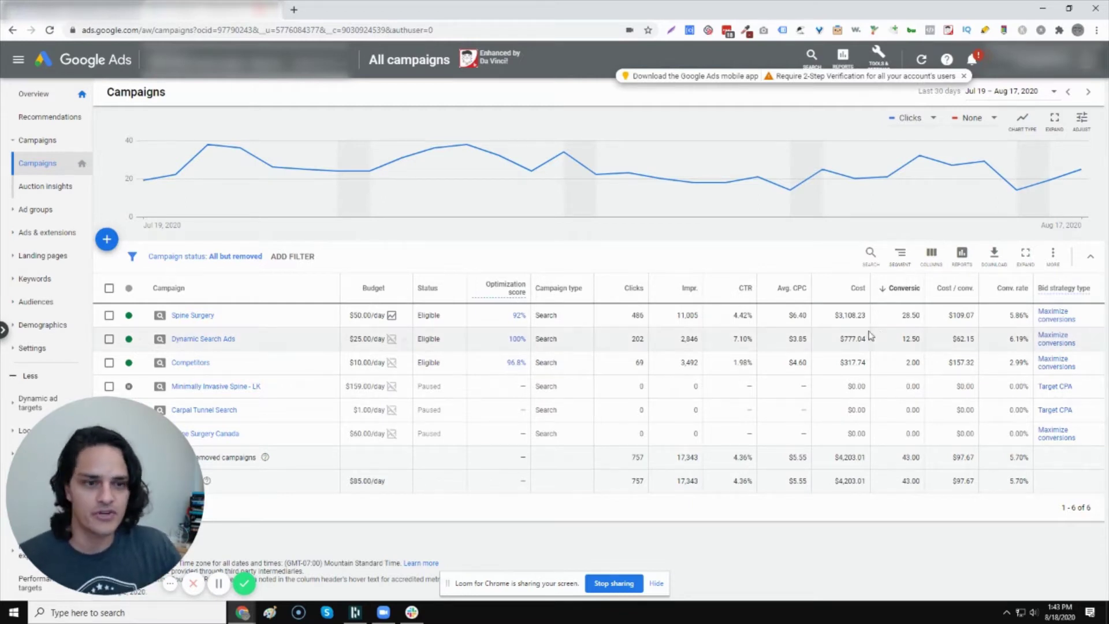
{"action": "left_click", "coordinate": [904, 259]}
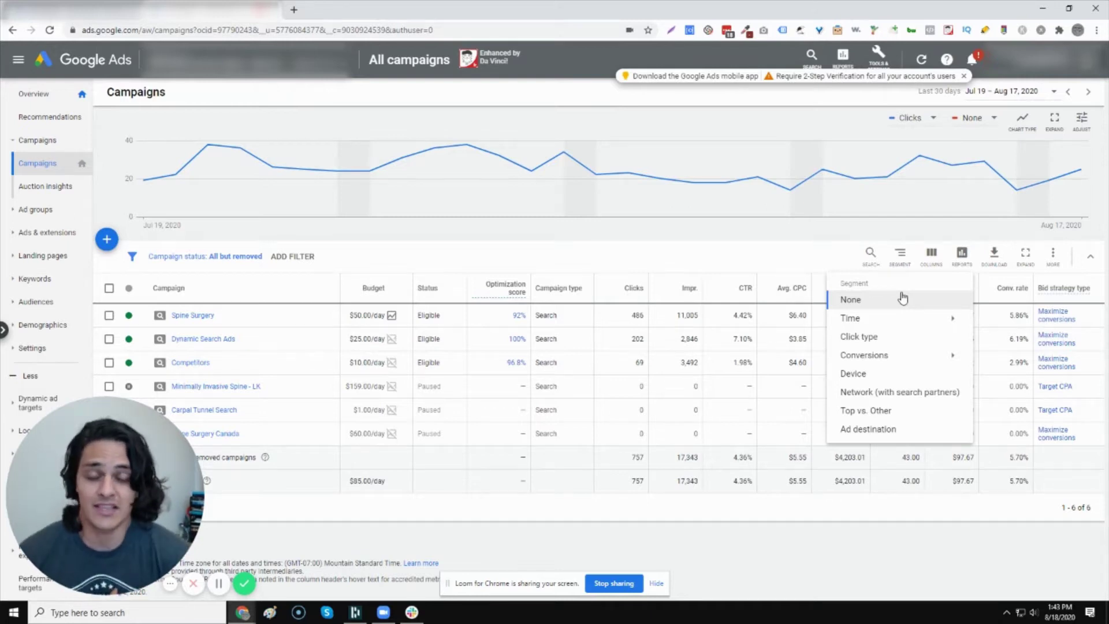
{"action": "mouse_move", "coordinate": [911, 318]}
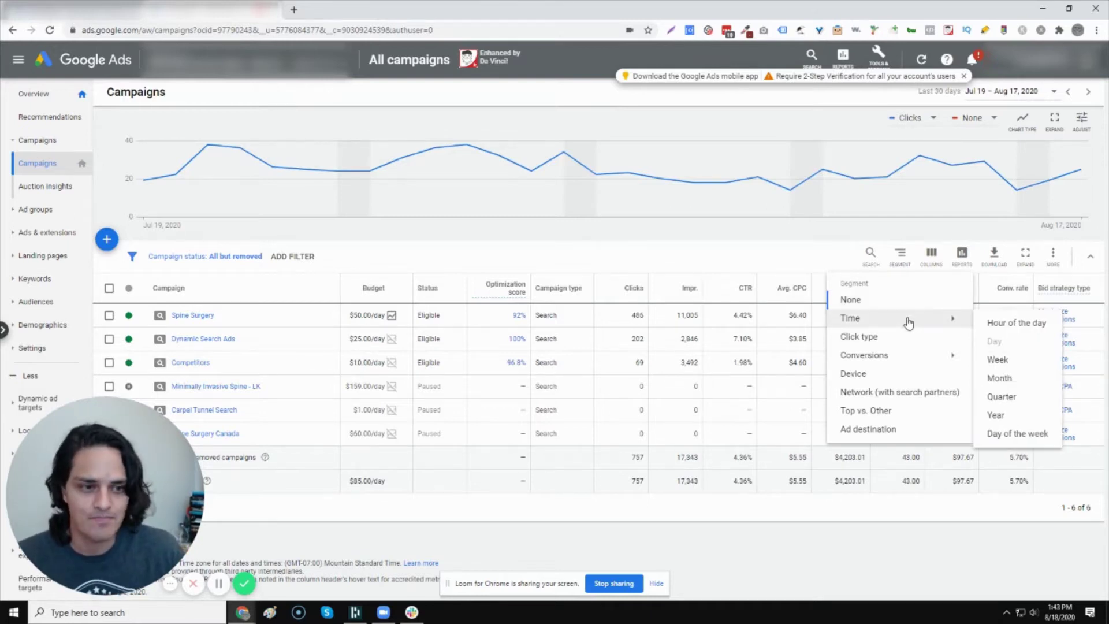
{"action": "left_click", "coordinate": [991, 325]}
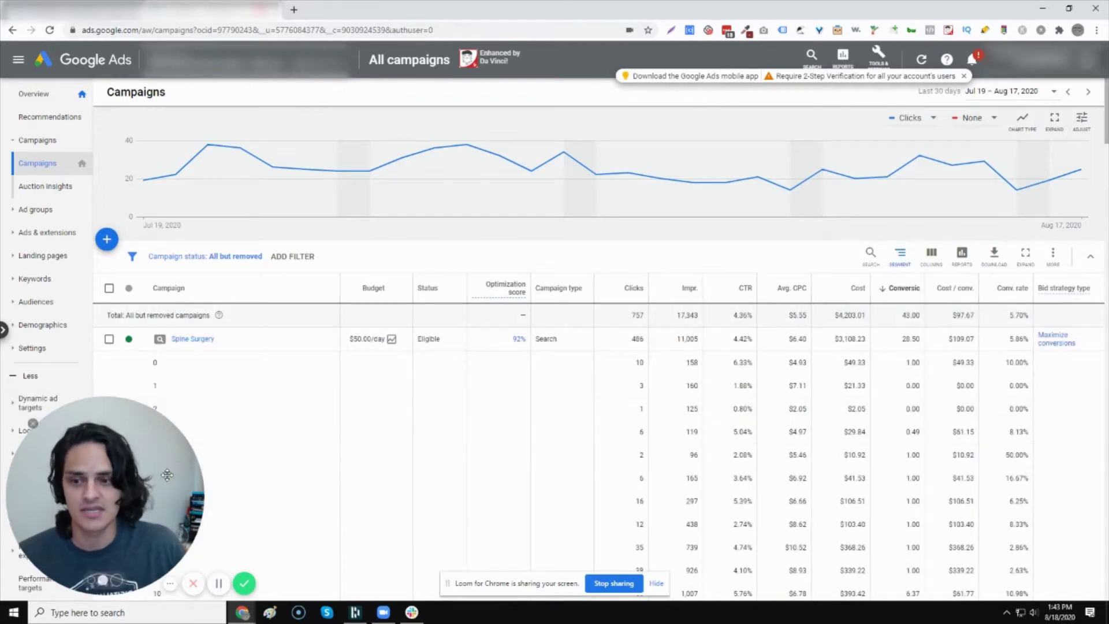
- Scroll through the hourly rows 0–23 to review each campaign's clicks, cost and conversions
{"action": "left_click_drag", "start_coordinate": [166, 476], "coordinate": [1072, 105]}
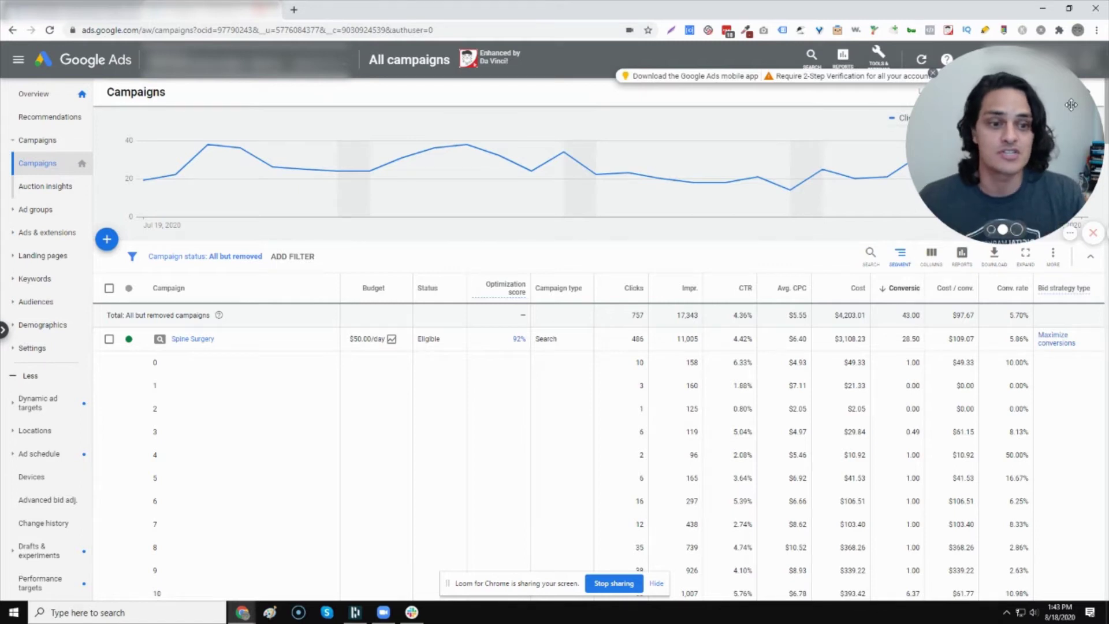
{"action": "scroll", "coordinate": [766, 324], "scroll_direction": "down", "scroll_amount": 3}
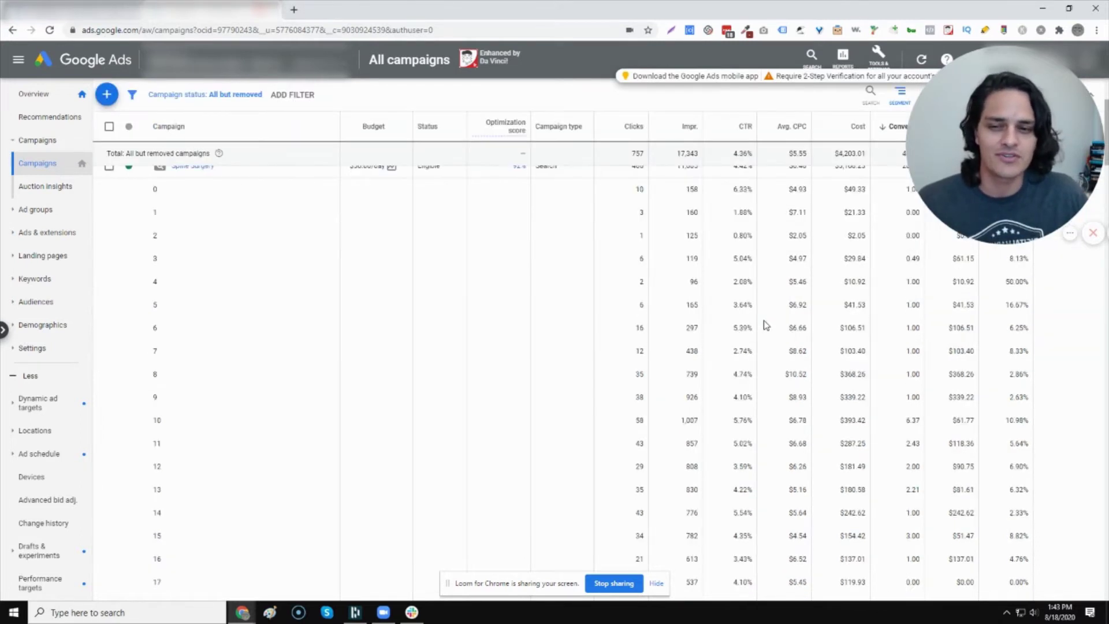
{"action": "scroll", "coordinate": [766, 324], "scroll_direction": "down", "scroll_amount": 4}
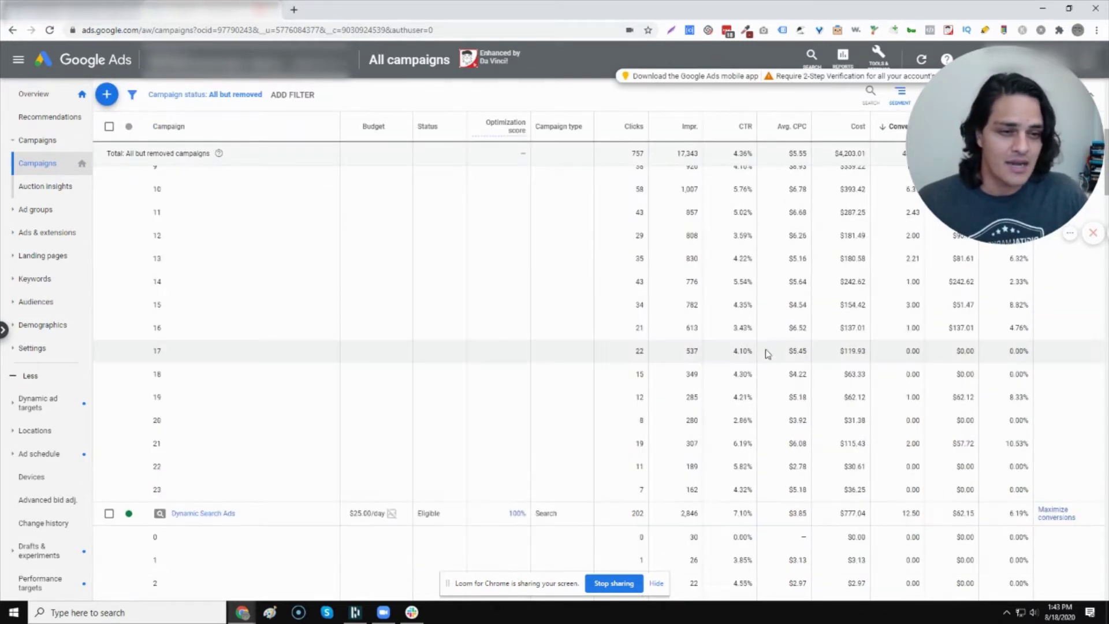
{"action": "scroll", "coordinate": [767, 354], "scroll_direction": "up", "scroll_amount": 3}
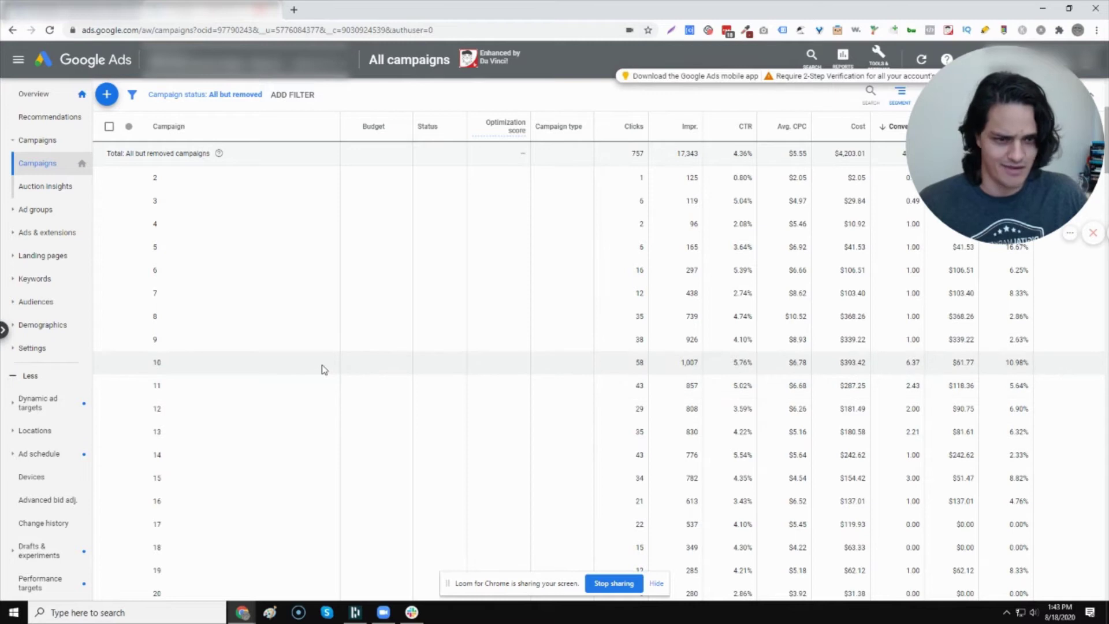
{"action": "left_click_drag", "start_coordinate": [1001, 196], "coordinate": [100, 520]}
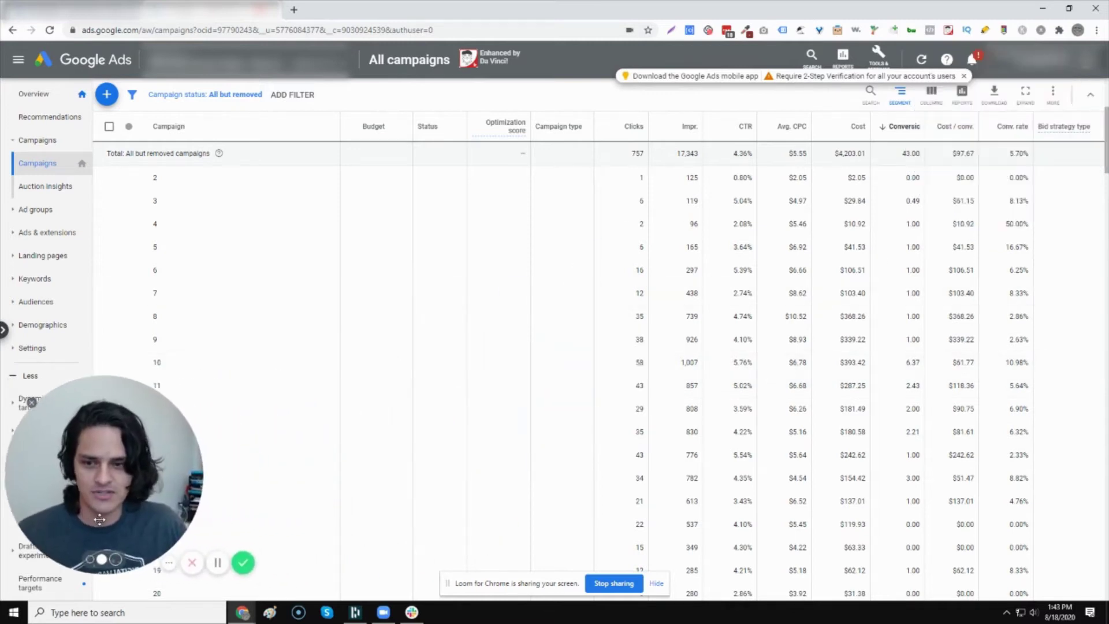
{"action": "scroll", "coordinate": [729, 411], "scroll_direction": "up", "scroll_amount": 5}
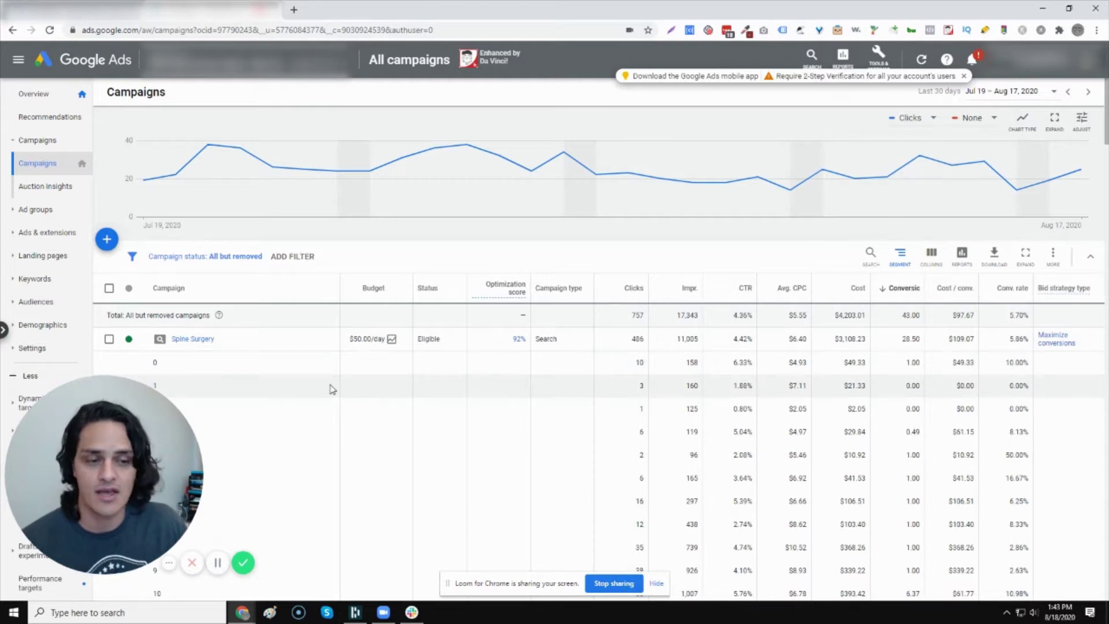
- Switch the time segmentation to Day of the week, giving Sunday–Saturday rows per campaign
{"action": "left_click", "coordinate": [904, 270]}
{"action": "mouse_move", "coordinate": [919, 319]}
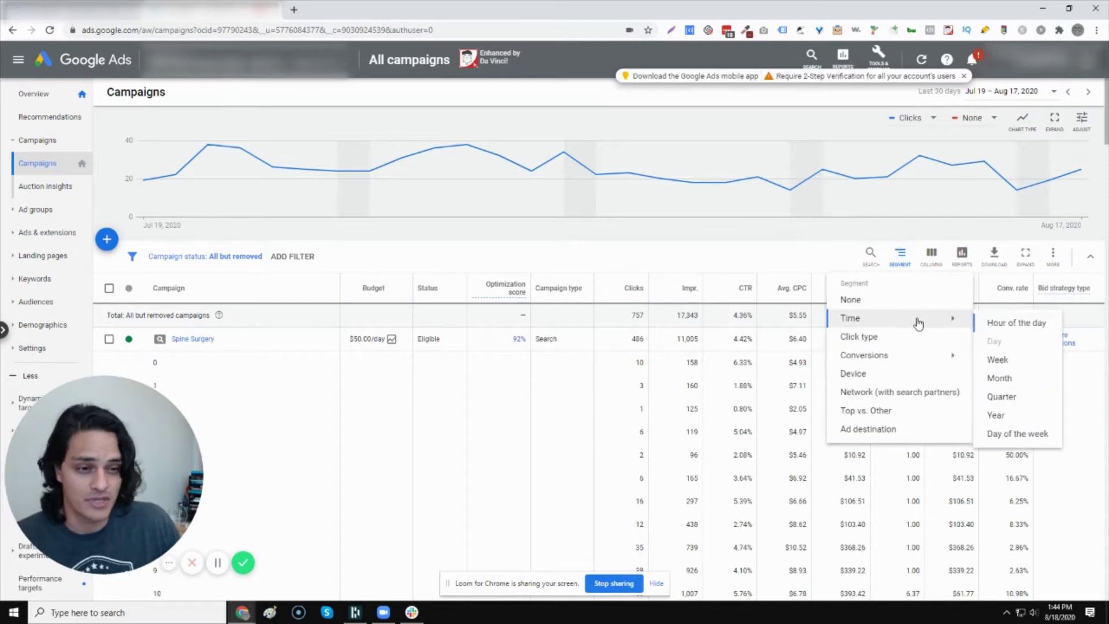
{"action": "left_click", "coordinate": [1008, 442]}
{"action": "left_click_drag", "start_coordinate": [124, 414], "coordinate": [124, 101]}
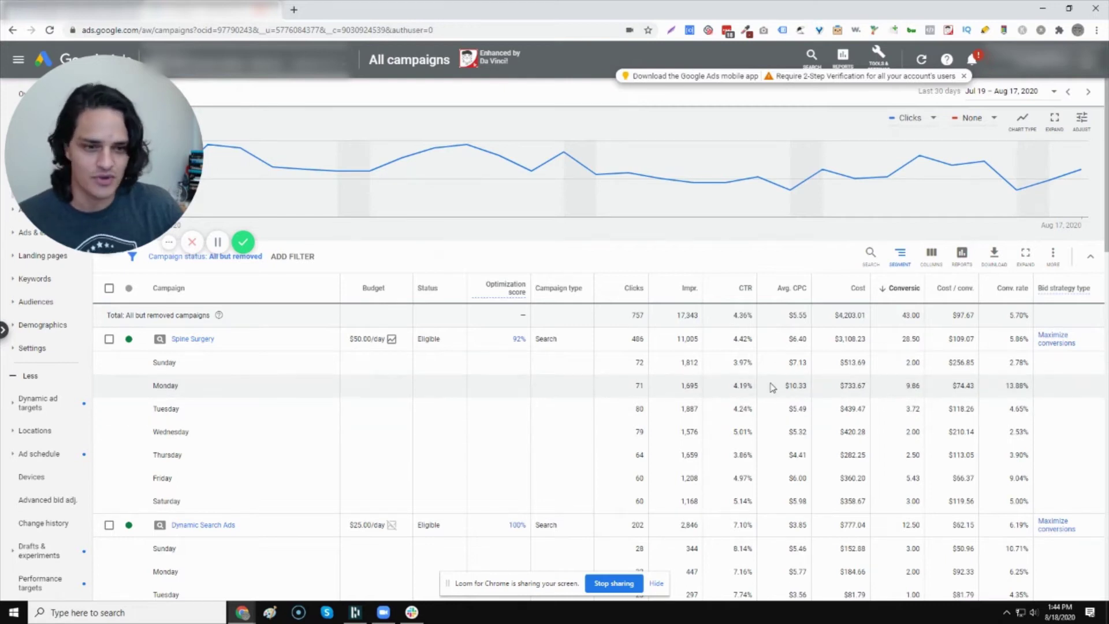
- Review every campaign's weekday rows, such as Spine Surgery's Sunday at 72 clicks and $513.69
{"action": "scroll", "coordinate": [773, 387], "scroll_direction": "down", "scroll_amount": 2}
{"action": "scroll", "coordinate": [525, 373], "scroll_direction": "up", "scroll_amount": 2}
{"action": "scroll", "coordinate": [887, 372], "scroll_direction": "down", "scroll_amount": 1}
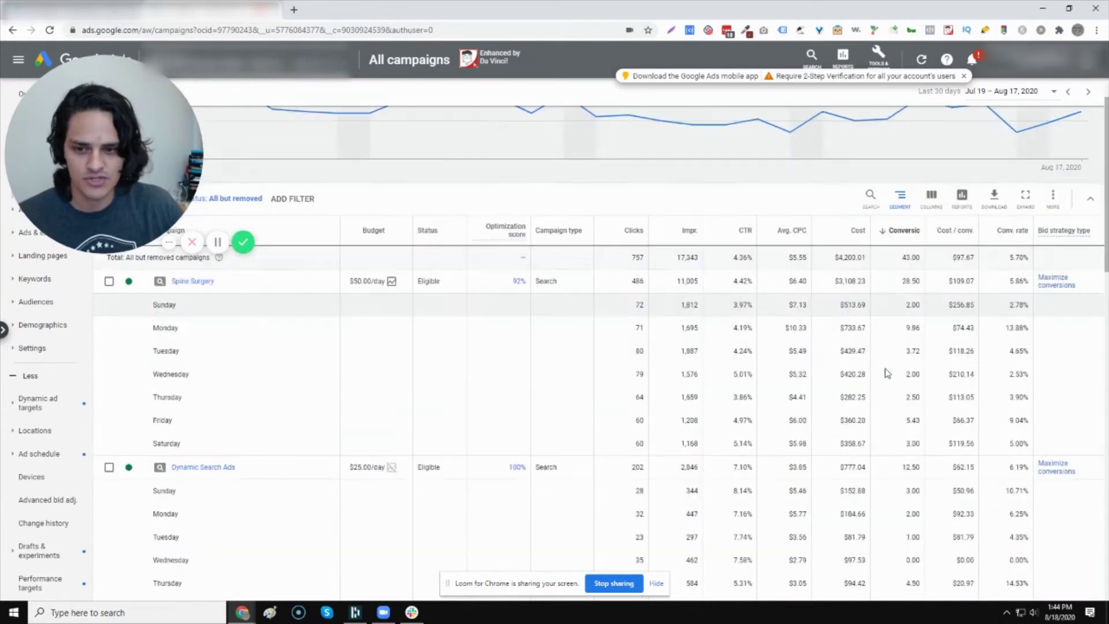
{"action": "scroll", "coordinate": [888, 373], "scroll_direction": "down", "scroll_amount": 2}
{"action": "scroll", "coordinate": [299, 353], "scroll_direction": "down", "scroll_amount": 1}
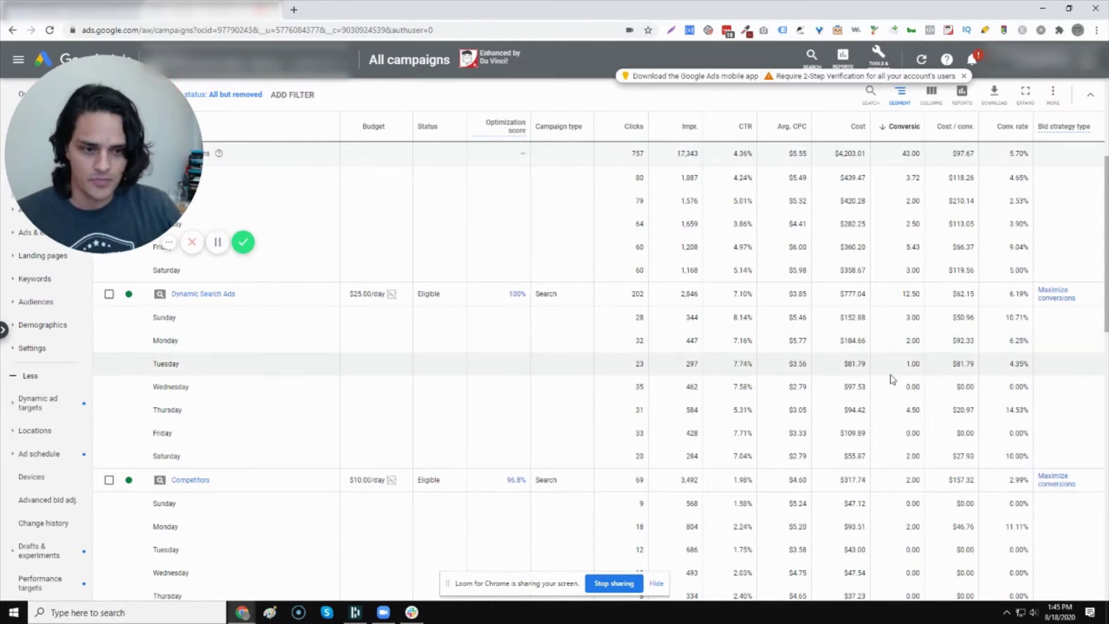
{"action": "scroll", "coordinate": [893, 380], "scroll_direction": "down", "scroll_amount": 2}
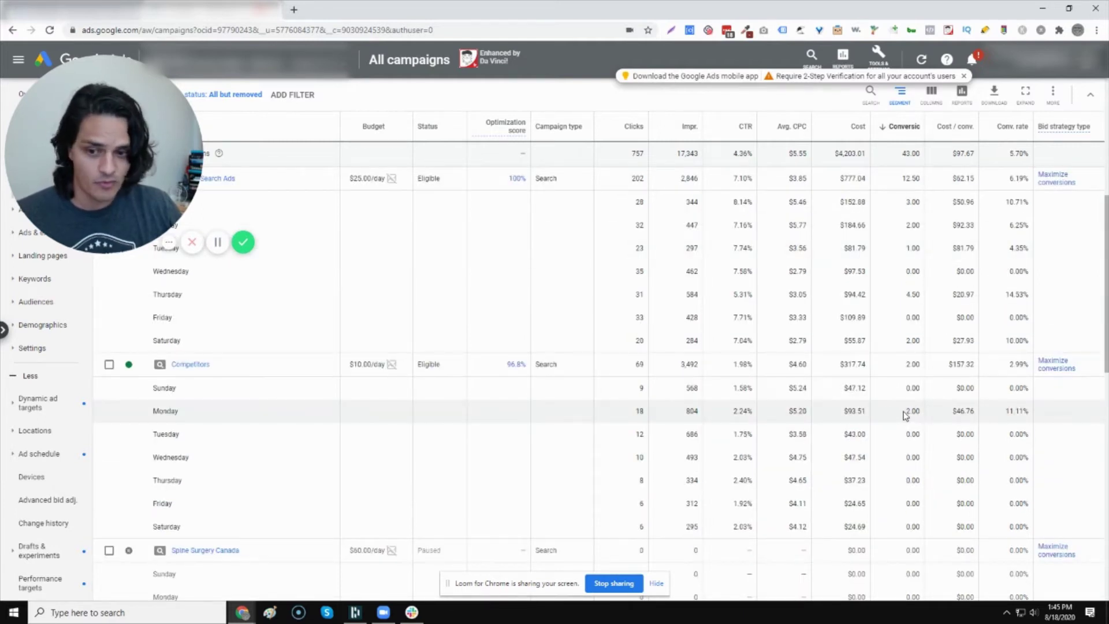
{"action": "scroll", "coordinate": [905, 415], "scroll_direction": "down", "scroll_amount": 1}
{"action": "scroll", "coordinate": [906, 416], "scroll_direction": "down", "scroll_amount": 1}
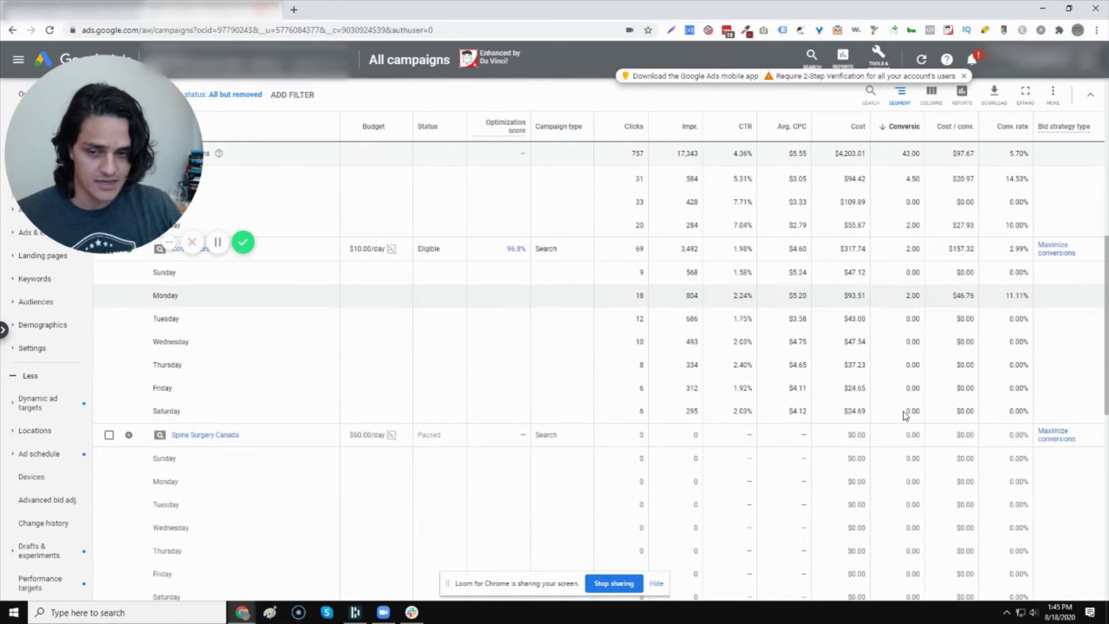
{"action": "scroll", "coordinate": [906, 416], "scroll_direction": "up", "scroll_amount": 8}
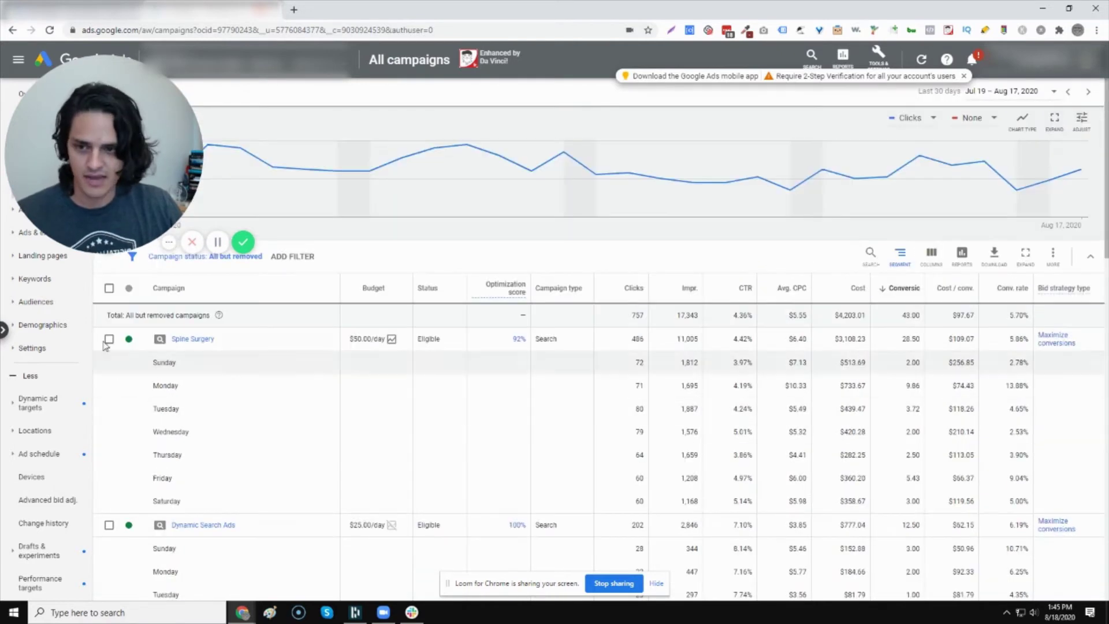
{"action": "mouse_move", "coordinate": [141, 211]}
{"action": "left_click_drag", "start_coordinate": [119, 236], "coordinate": [120, 580]}
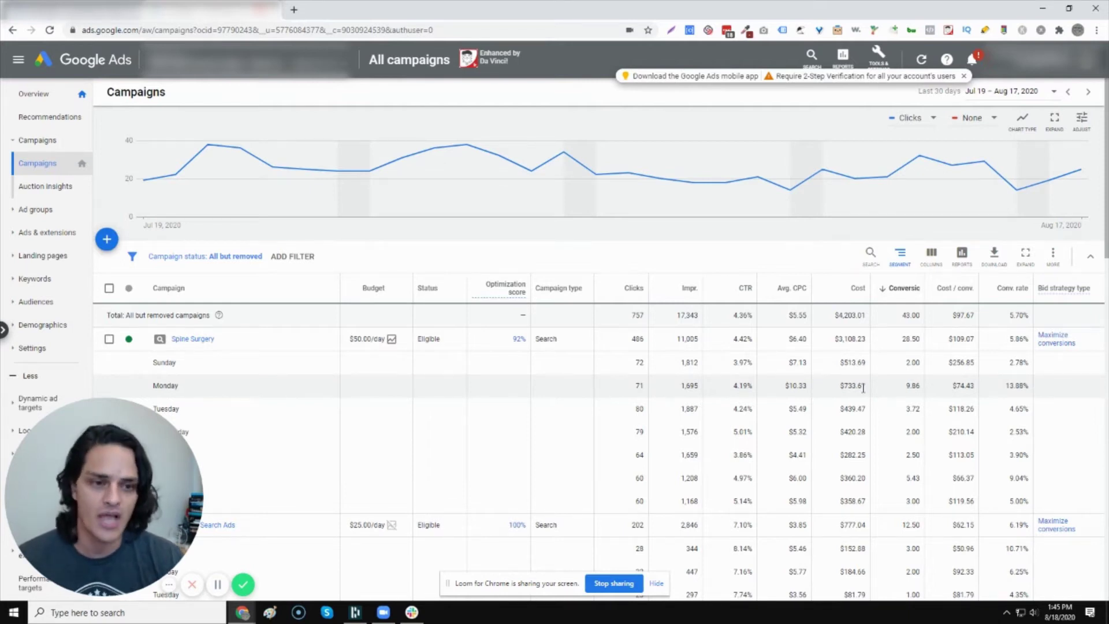
{"action": "left_click", "coordinate": [900, 254]}
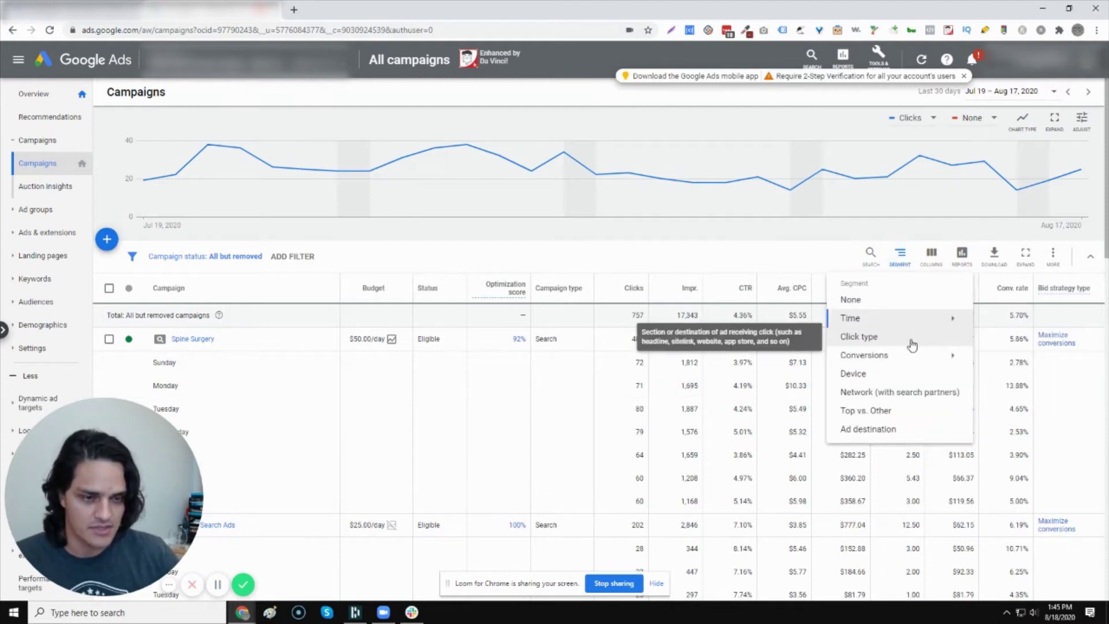
- Segment the campaigns by click type into Headline, Mobile clicks-to-call and Sitelink rows
{"action": "left_click", "coordinate": [916, 337]}
{"action": "left_click_drag", "start_coordinate": [196, 479], "coordinate": [197, 127]}
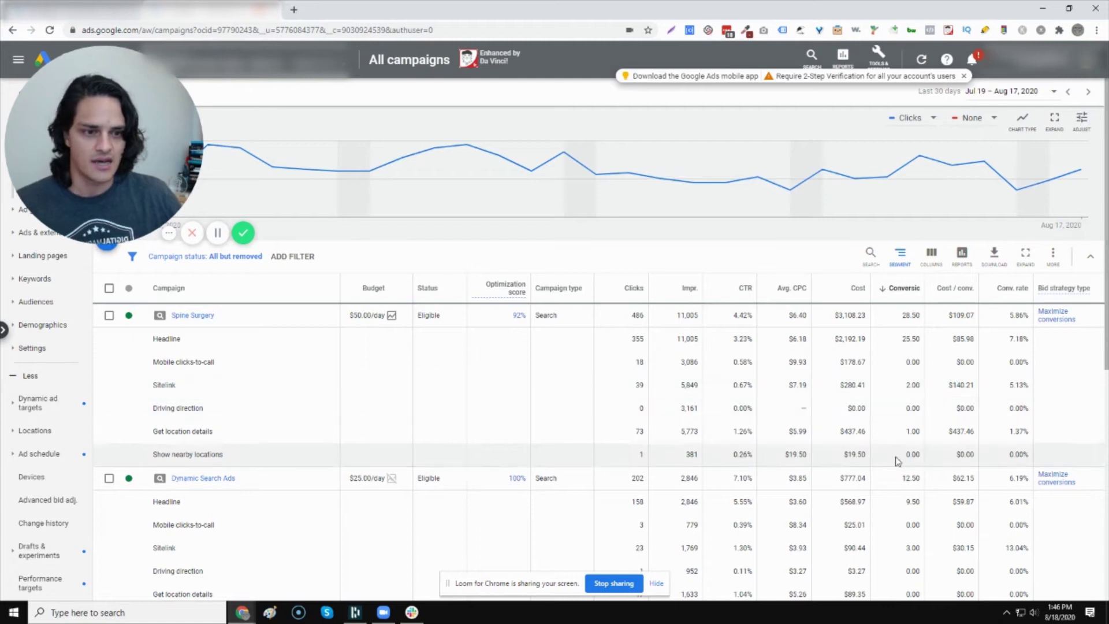
{"action": "left_click", "coordinate": [900, 255]}
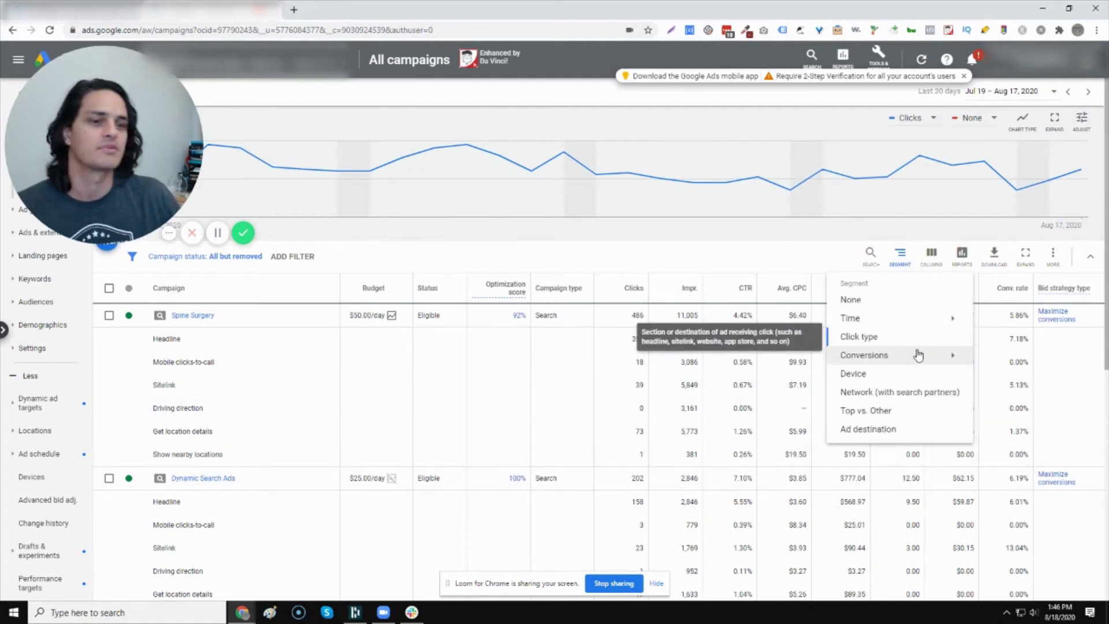
{"action": "mouse_move", "coordinate": [920, 360]}
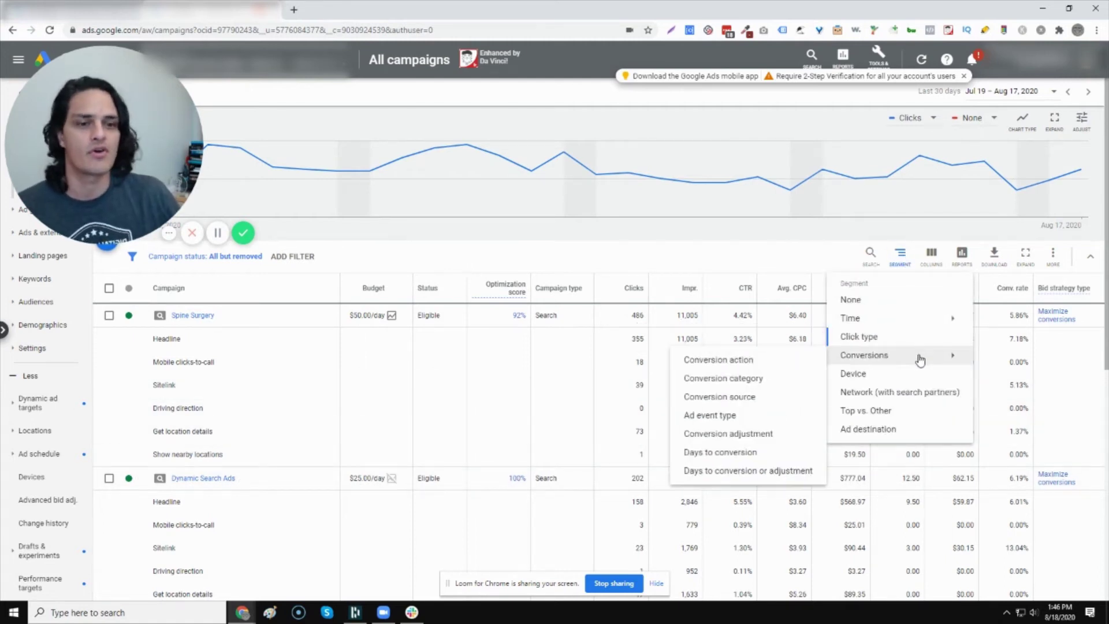
- Split conversions by conversion action, such as Calls, Carpal Tunnel Quiz and Contact Form
{"action": "left_click", "coordinate": [741, 362]}
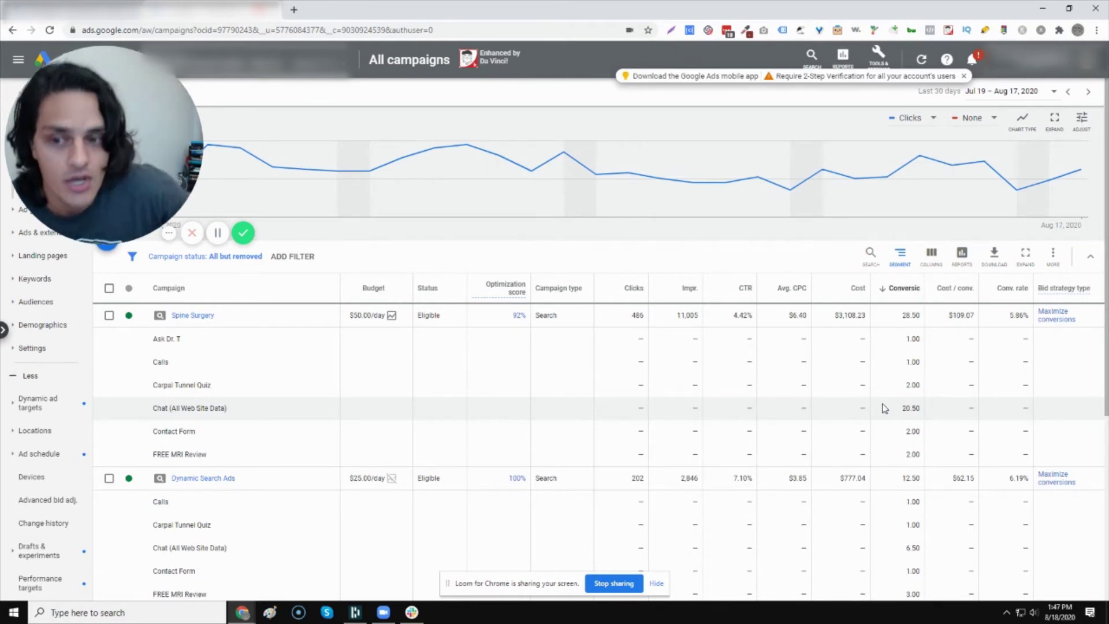
- Segment conversions by conversion source: Website, Analytics and Import from clicks
{"action": "left_click", "coordinate": [904, 270]}
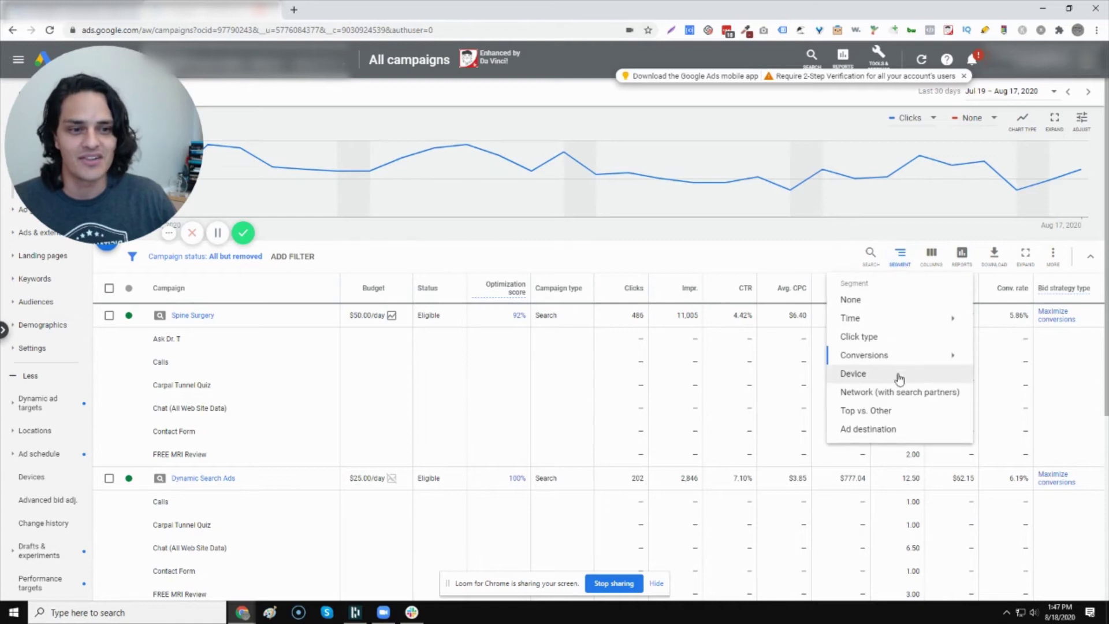
{"action": "mouse_move", "coordinate": [899, 354]}
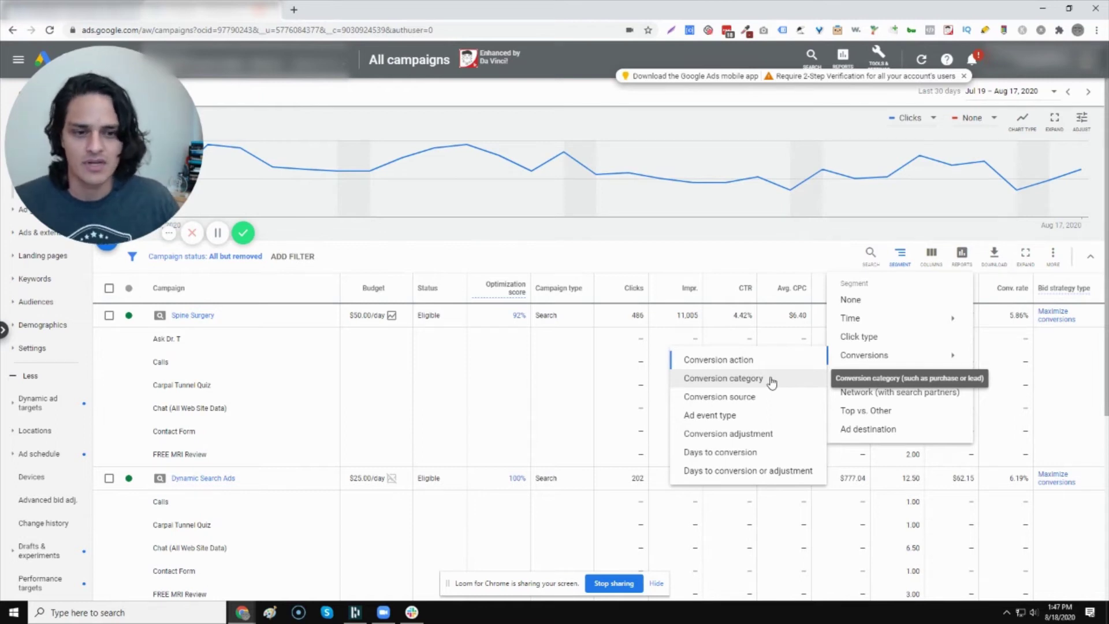
{"action": "left_click", "coordinate": [770, 396]}
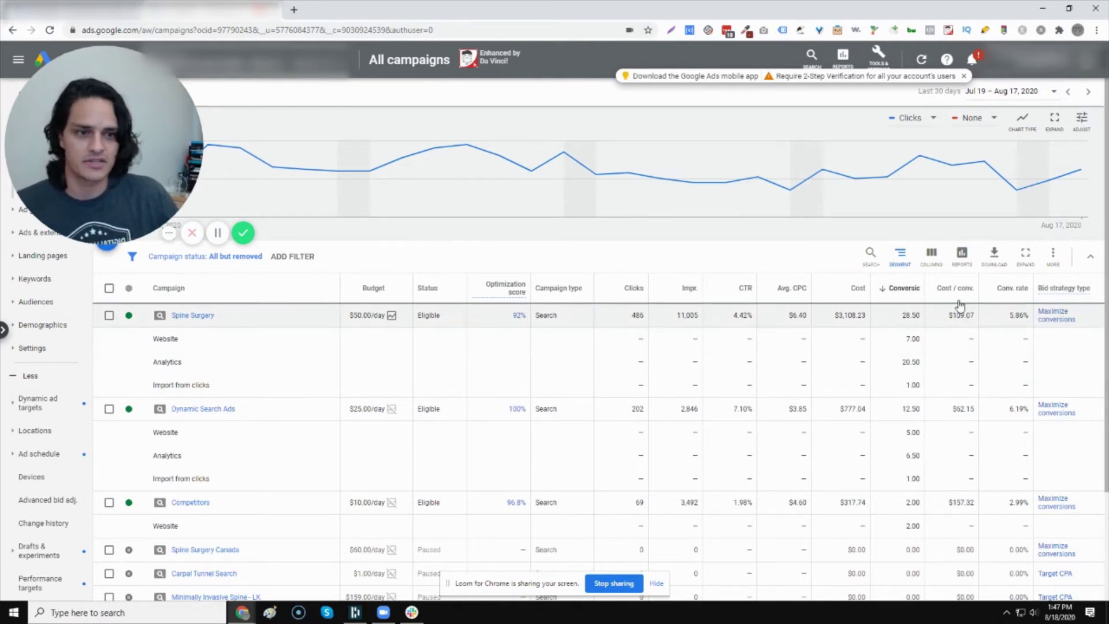
{"action": "left_click", "coordinate": [902, 254]}
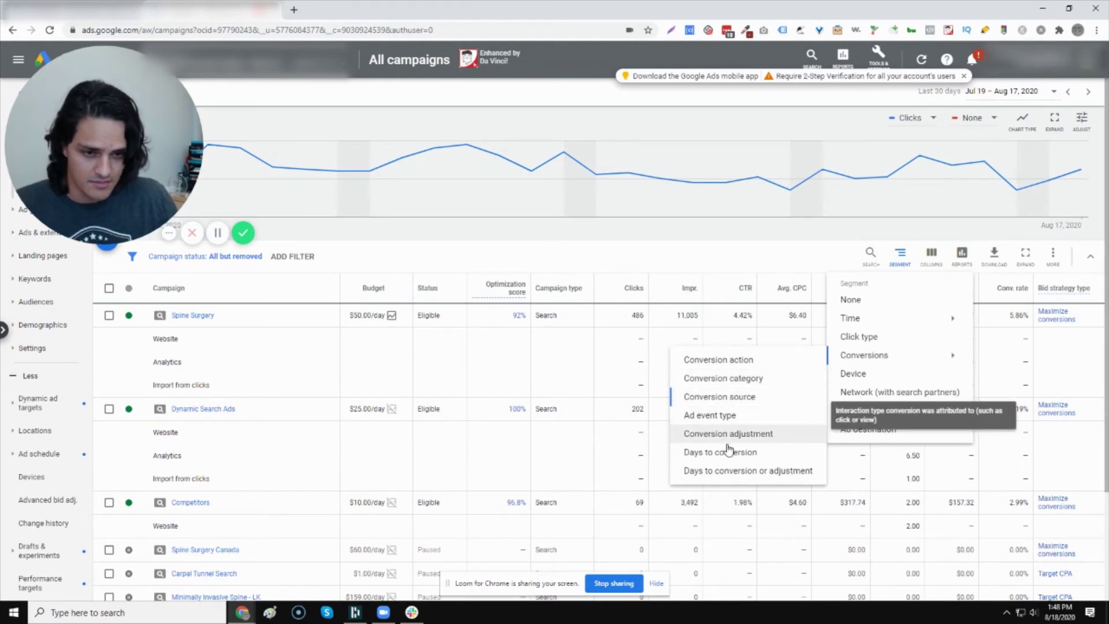
- Break each campaign down by device into Computers, Mobile phones and Tablets
{"action": "left_click", "coordinate": [854, 374]}
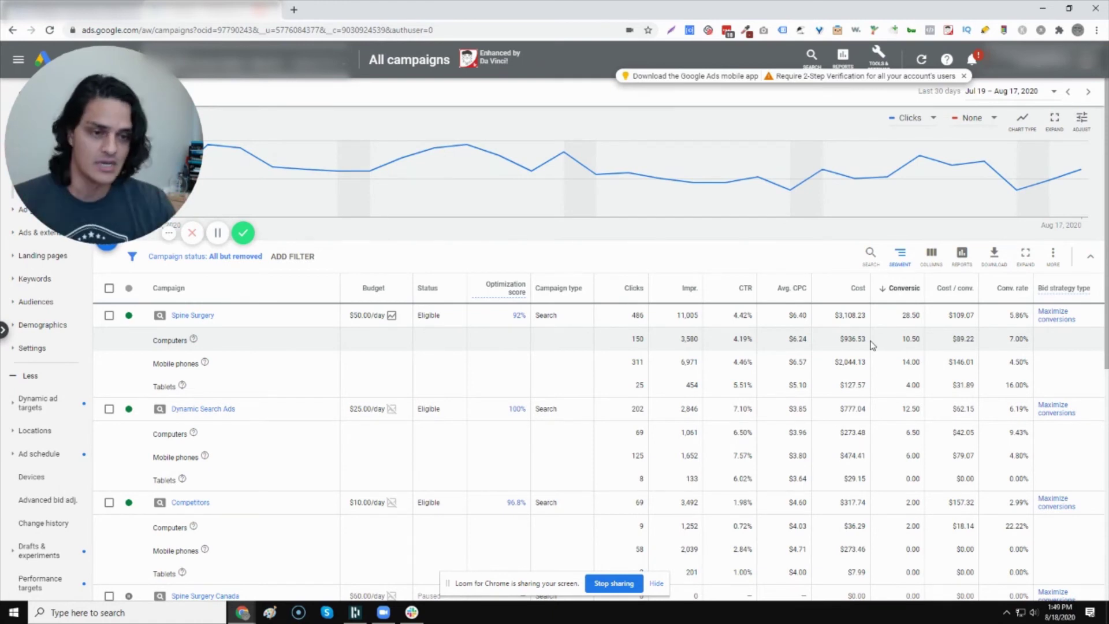
- Segment campaigns by network (with search partners) into Google search and Search partners
{"action": "left_click", "coordinate": [899, 254]}
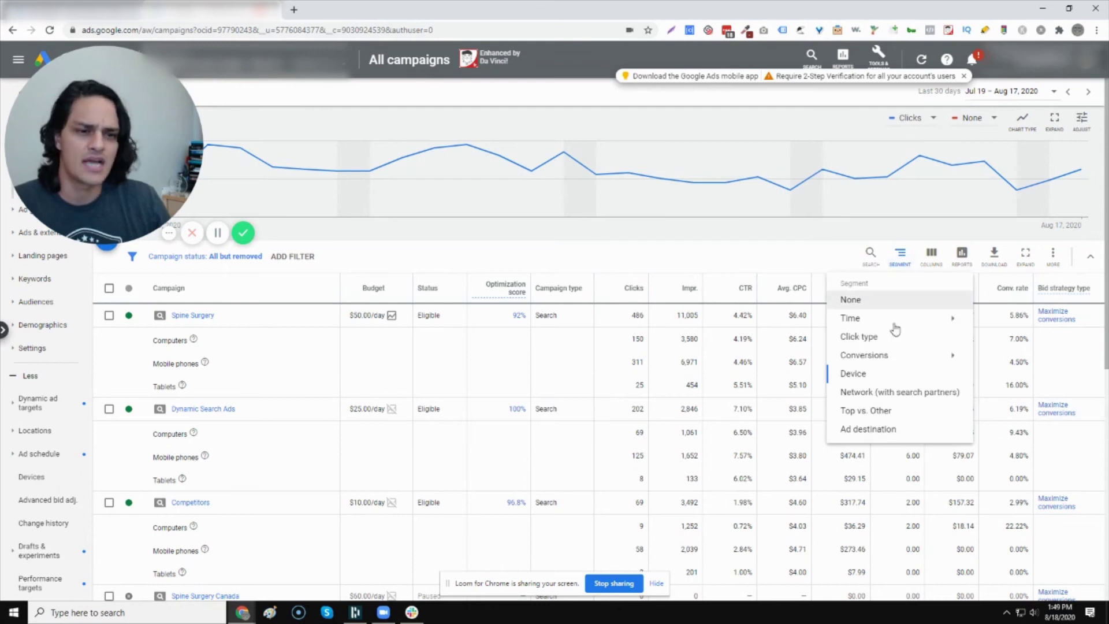
{"action": "left_click", "coordinate": [884, 392]}
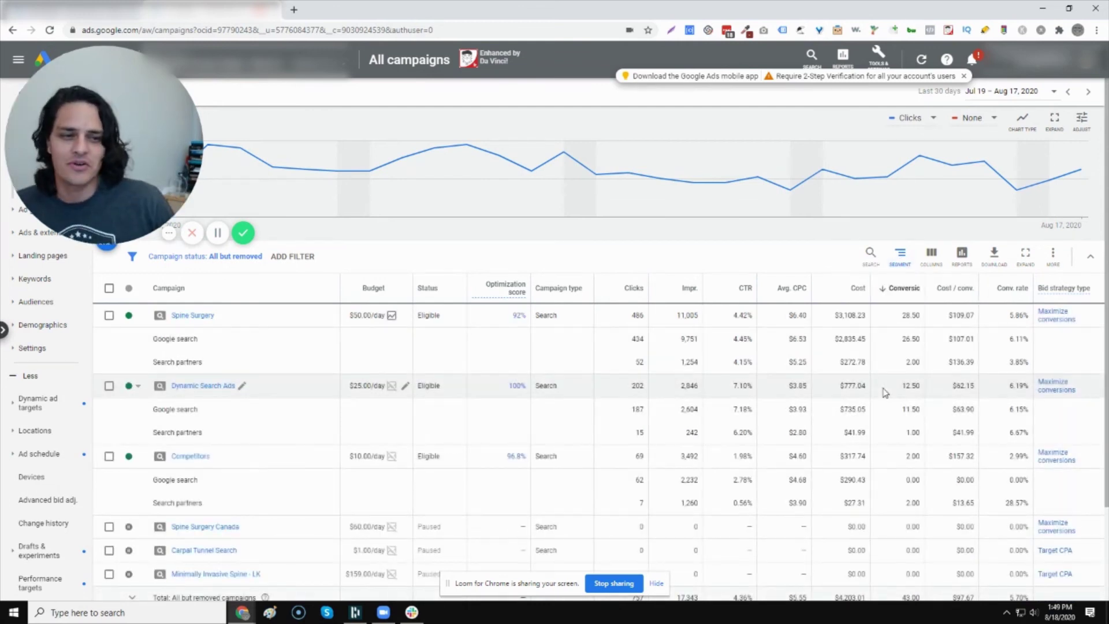
{"action": "left_click", "coordinate": [902, 261]}
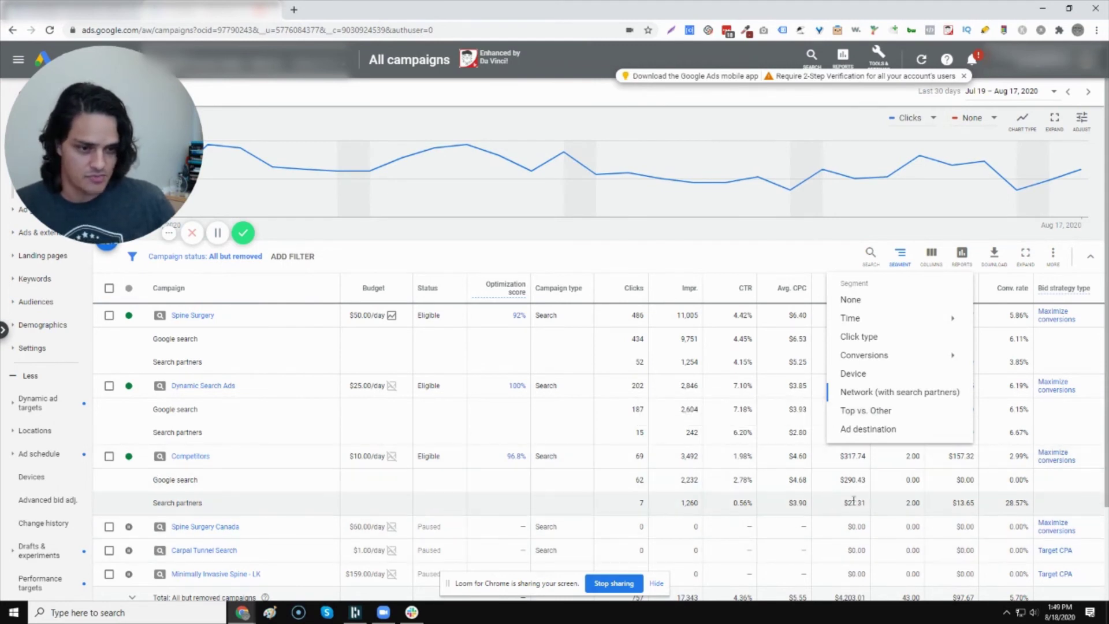
- Segment campaigns by Top vs. Other, then by ad destination such as Website and Phone call
{"action": "left_click", "coordinate": [865, 415]}
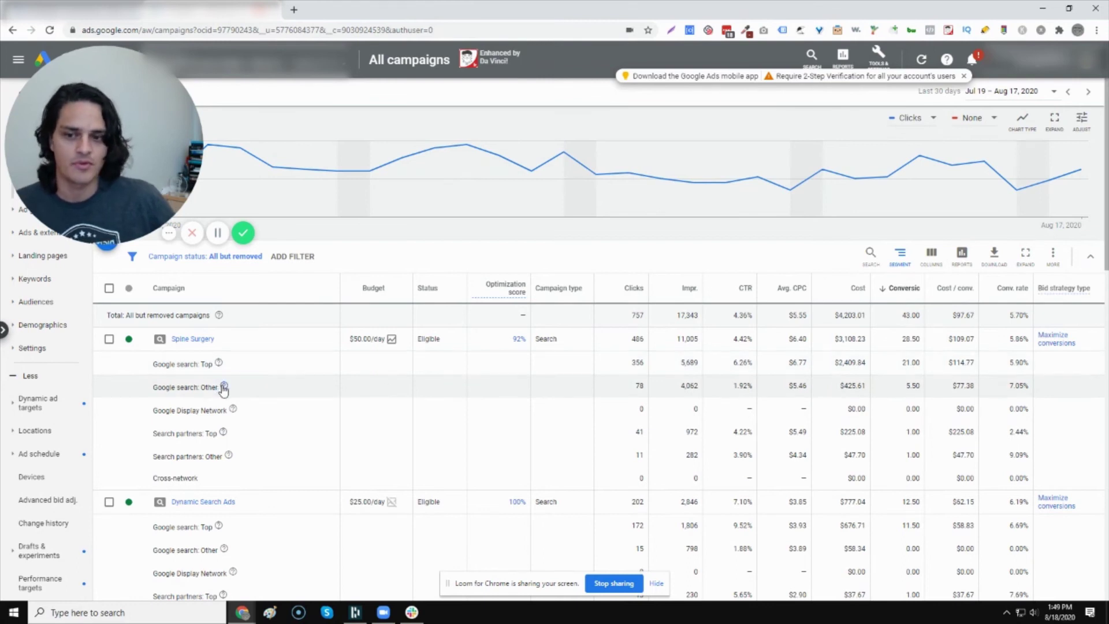
{"action": "mouse_move", "coordinate": [218, 363]}
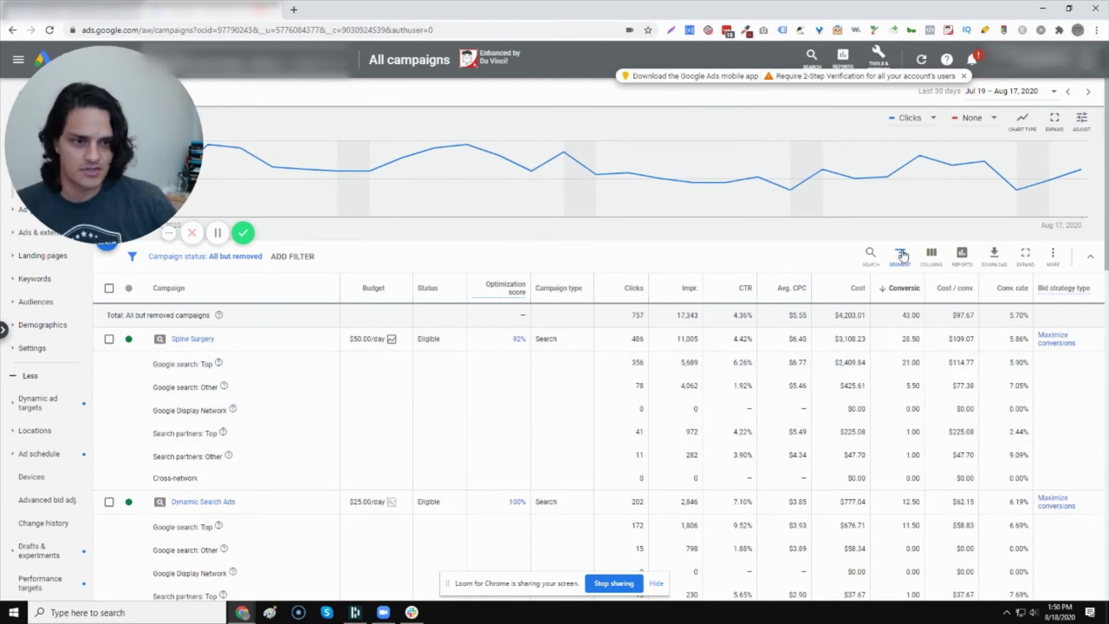
{"action": "left_click", "coordinate": [908, 262]}
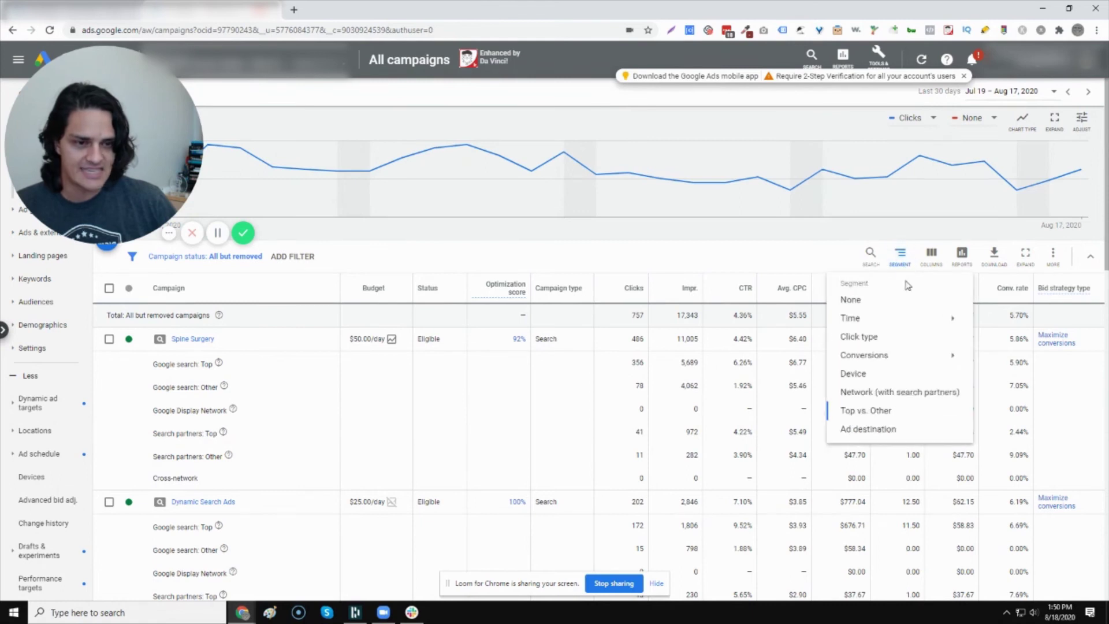
{"action": "left_click", "coordinate": [890, 435]}
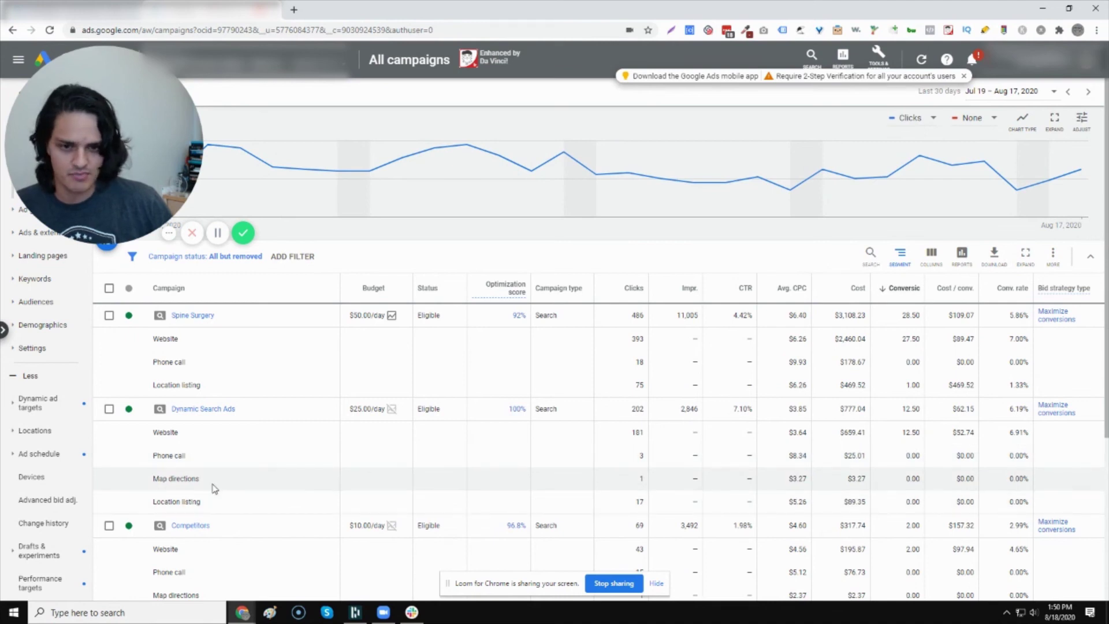
{"action": "left_click", "coordinate": [902, 259]}
- Set segmentation to None, showing six campaigns with Spine Surgery at 486 clicks
{"action": "left_click", "coordinate": [884, 301]}
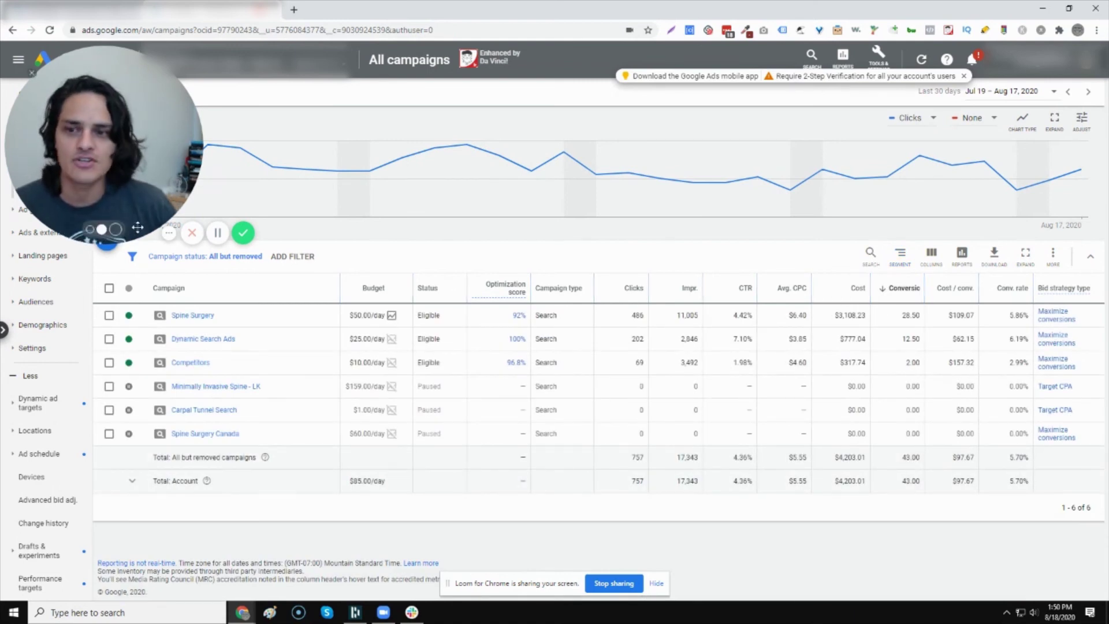
{"action": "left_click", "coordinate": [116, 230]}
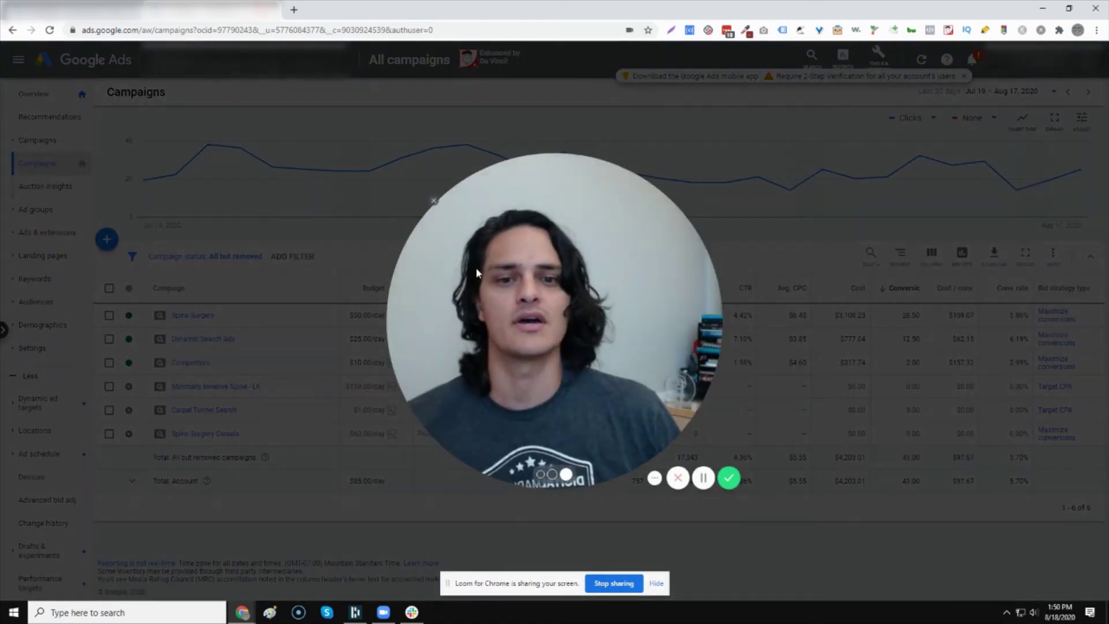